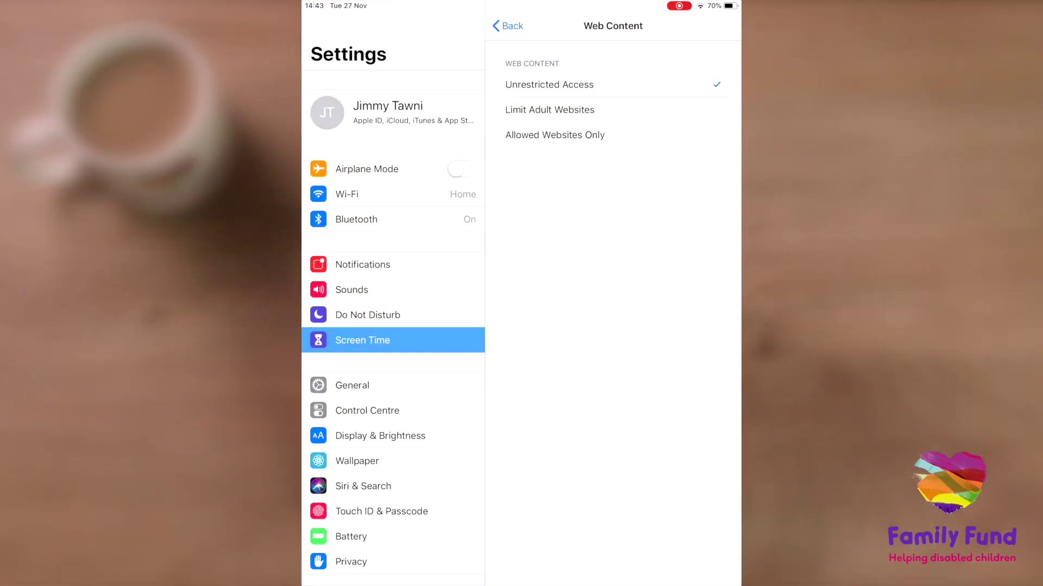
left_click(612, 109)
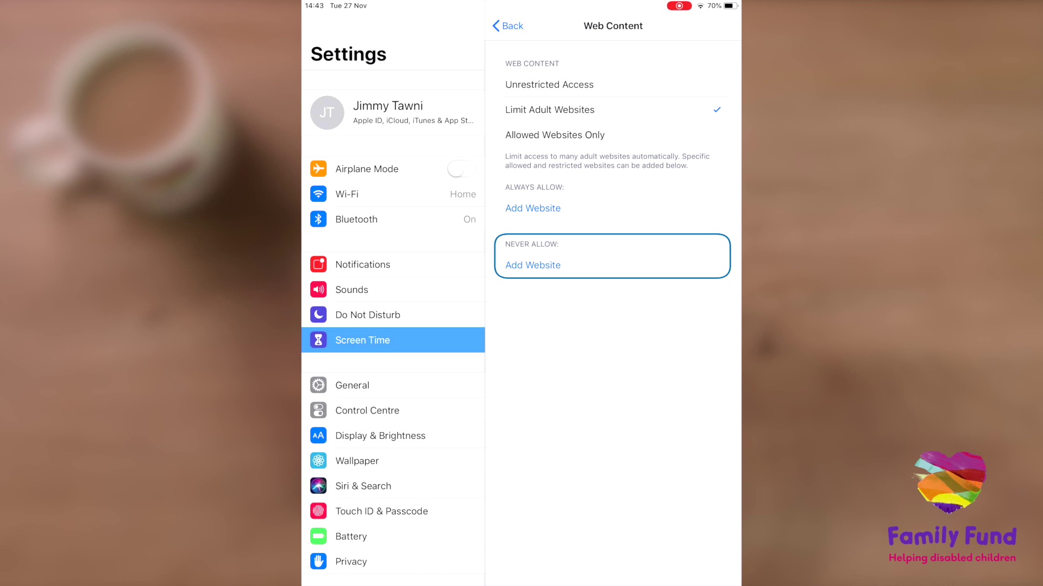
left_click(532, 264)
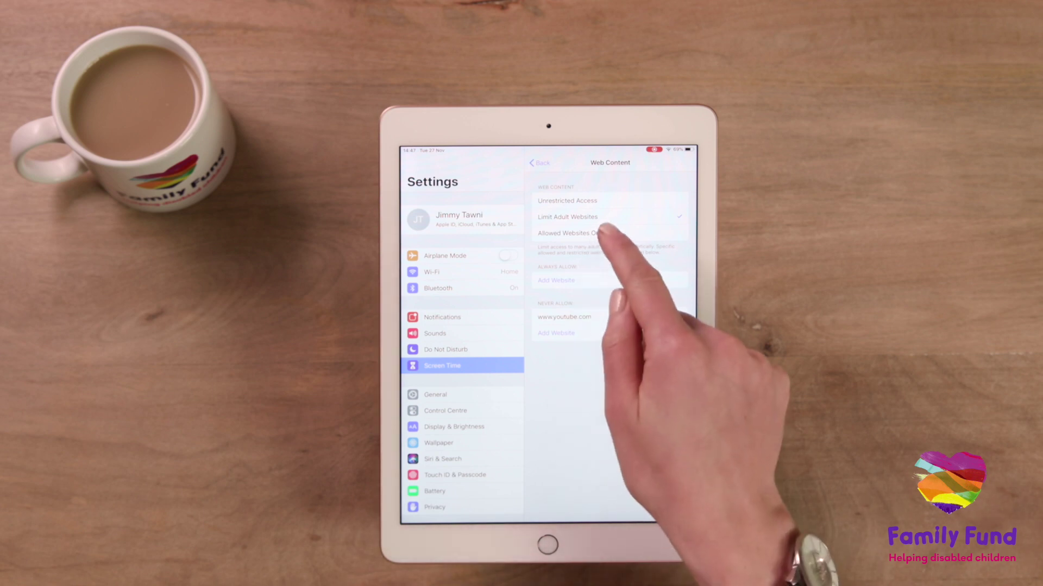
Step: Switch web content to Allowed Websites Only and begin adding an allowed website
left_click(570, 234)
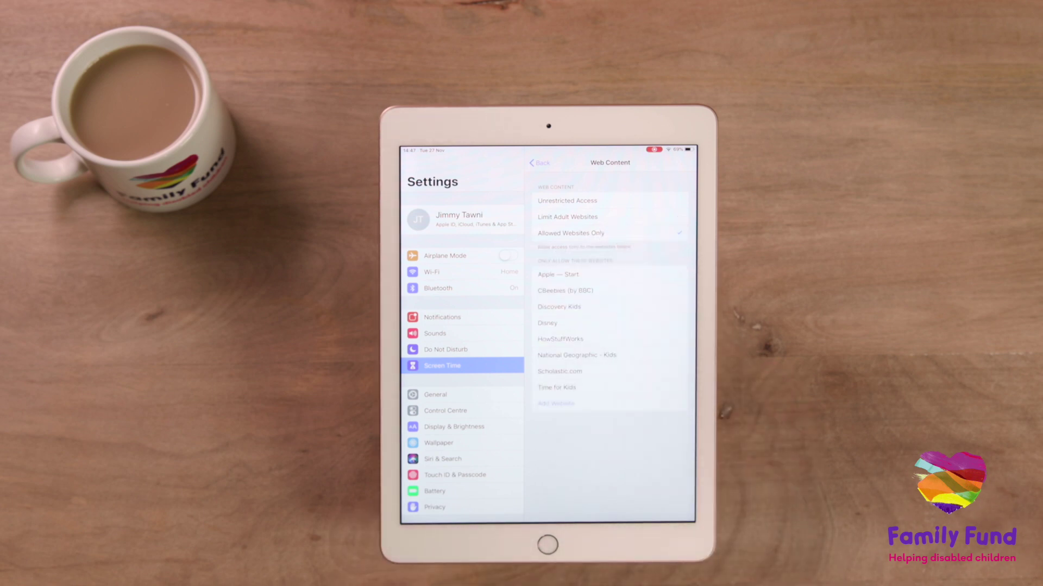
left_click(556, 403)
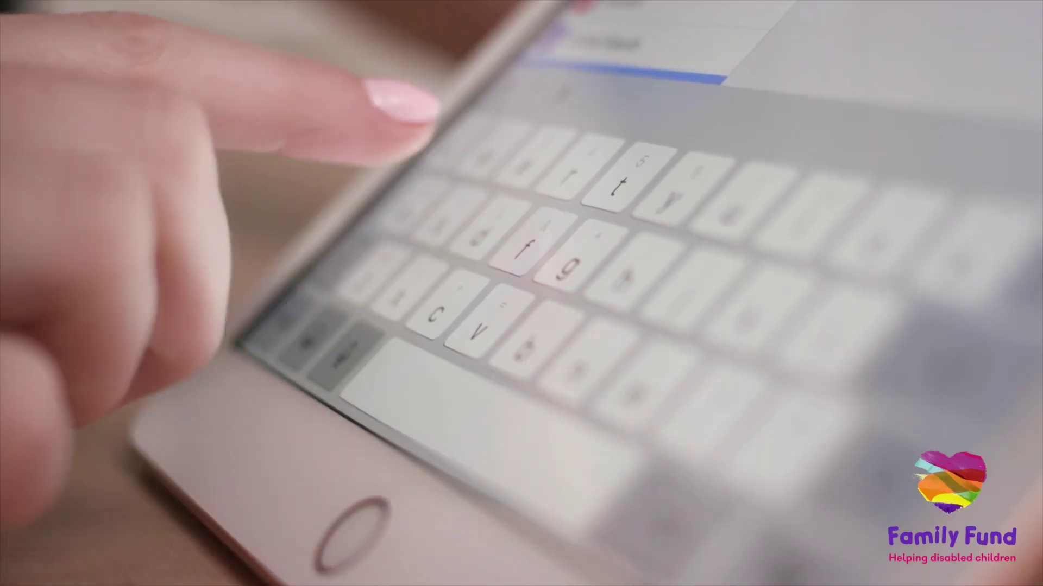
type("Fa")
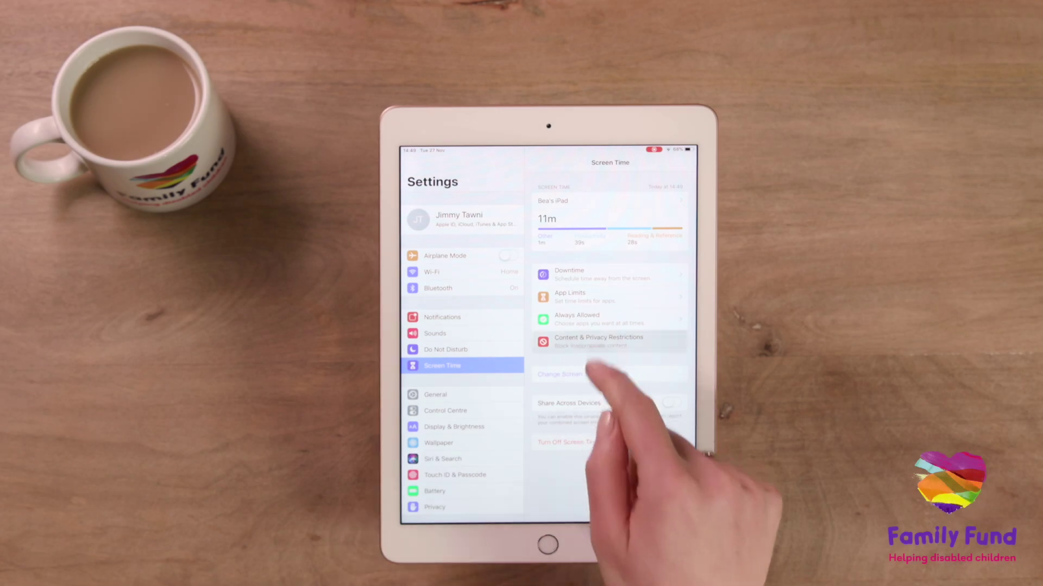
Step: Visit Content & Privacy Restrictions, then go back to the Screen Time overview
left_click(599, 340)
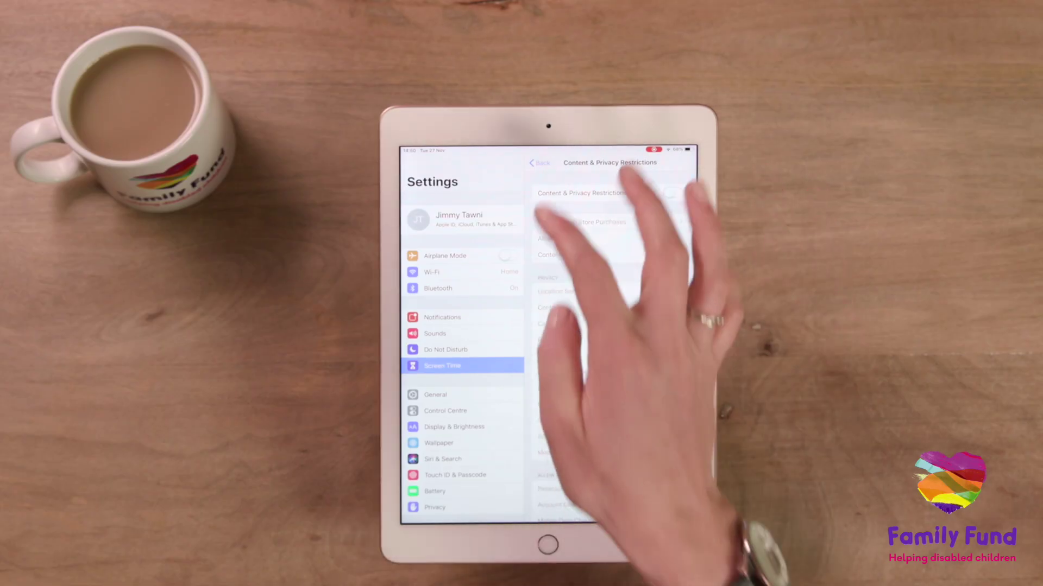
left_click(537, 162)
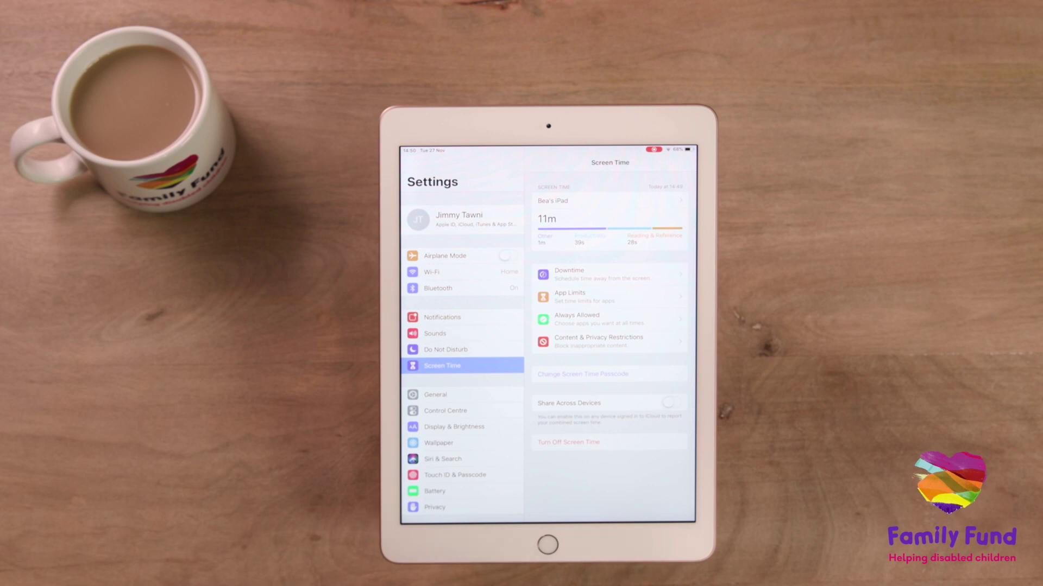